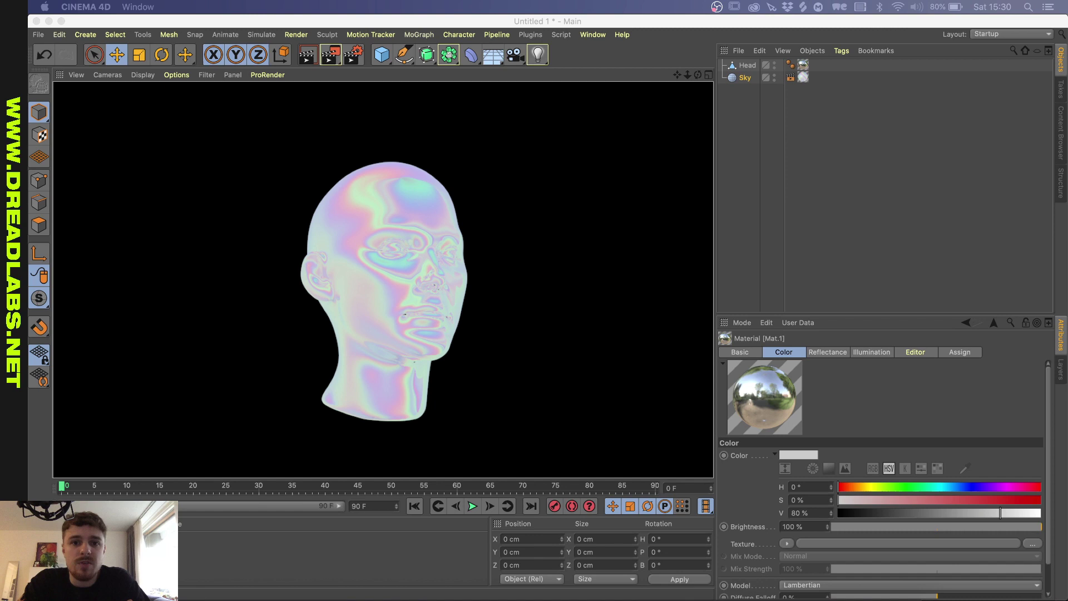
Step: Delete the Sky object and the head's holographic material Mat.1, then orbit the view
left_click(512, 247)
key("Delete")
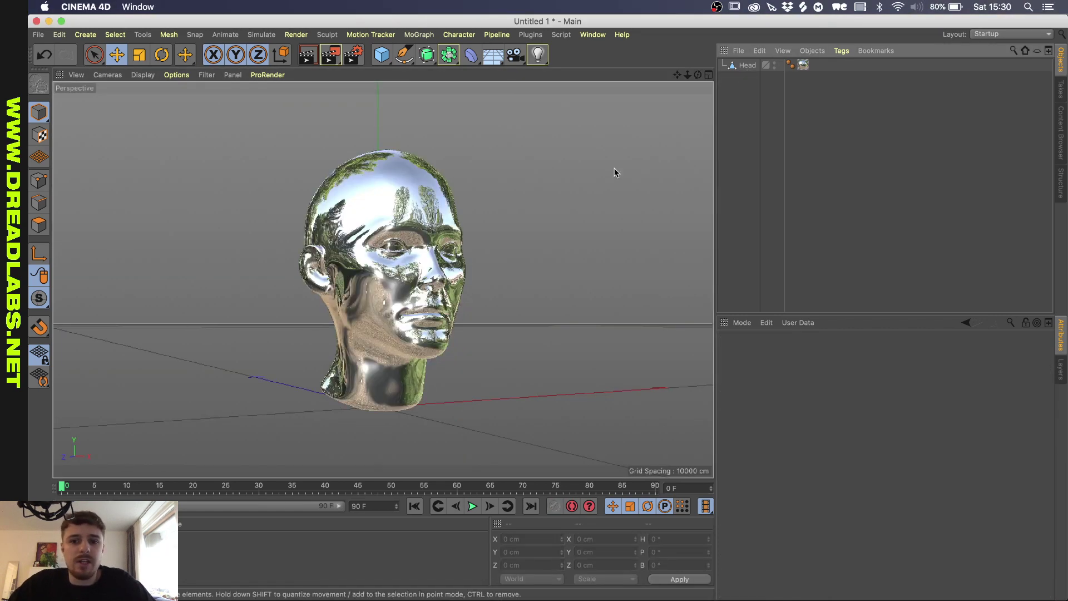
left_click(47, 548)
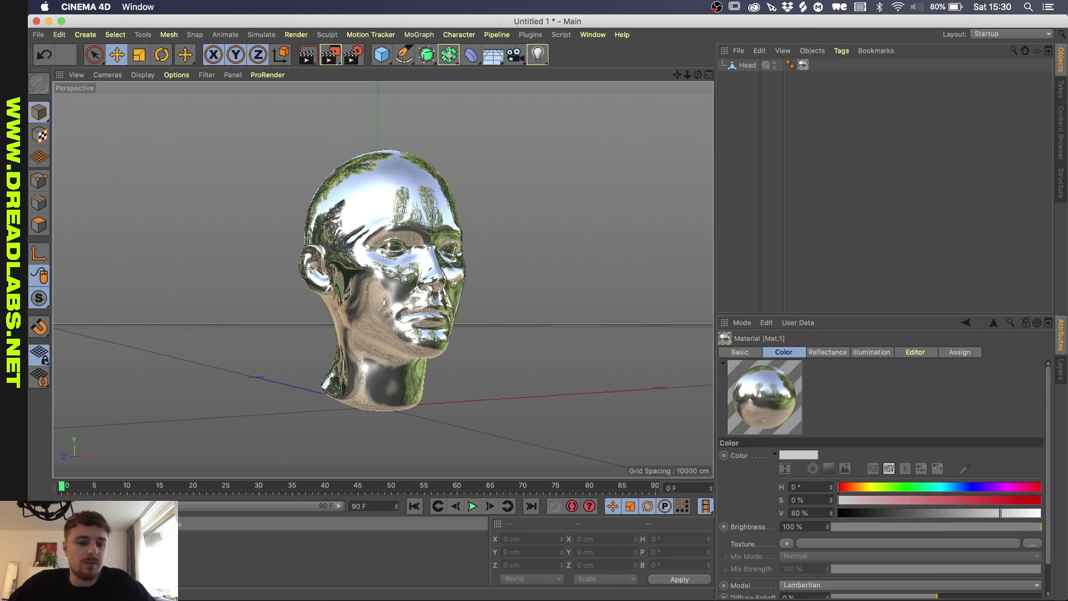
key("Delete")
left_click_drag(352, 262, 380, 269, "alt")
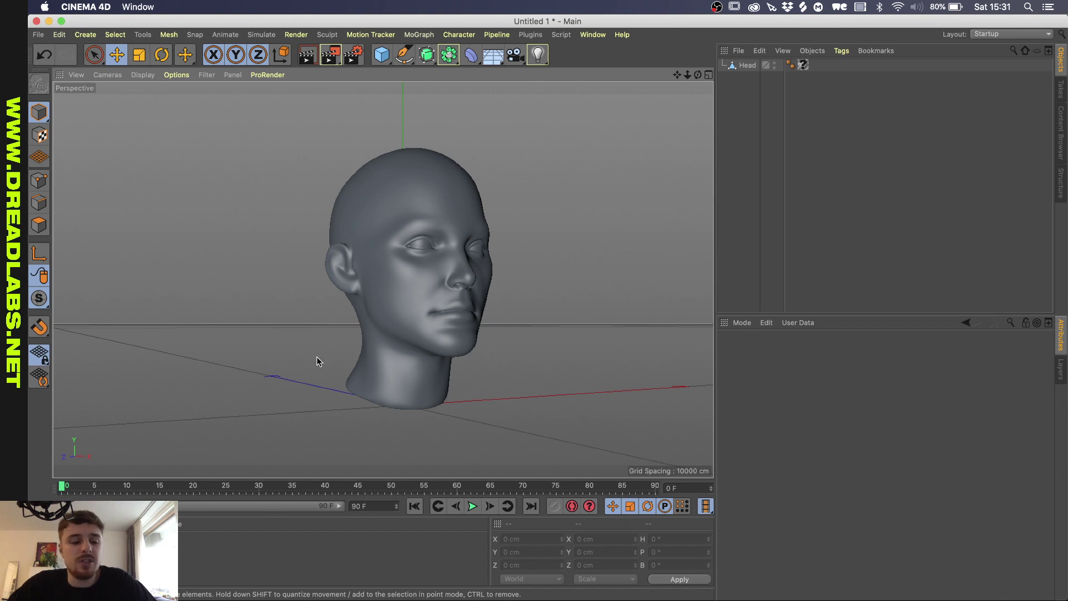
Step: Add a Sky object from the Floor flyout and create a new standard material
left_click(493, 54)
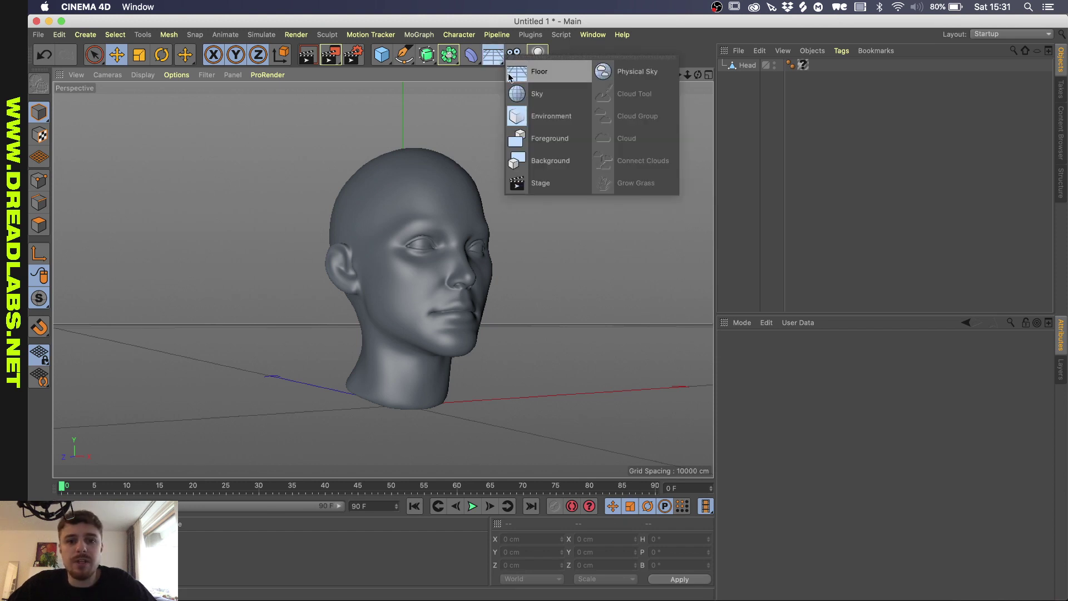
left_click(535, 94)
left_click(78, 524)
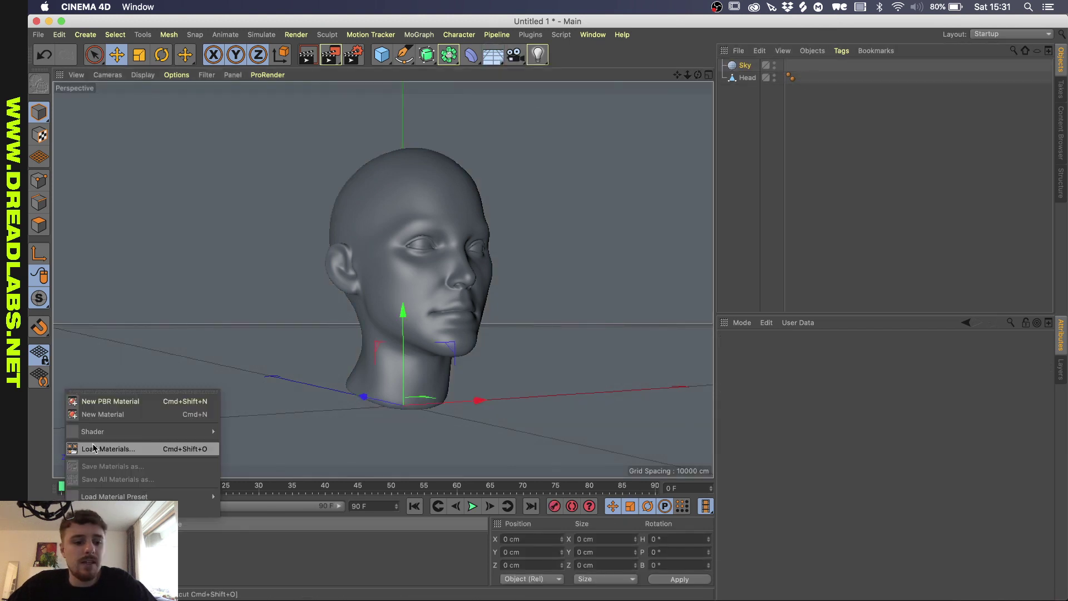
left_click(103, 414)
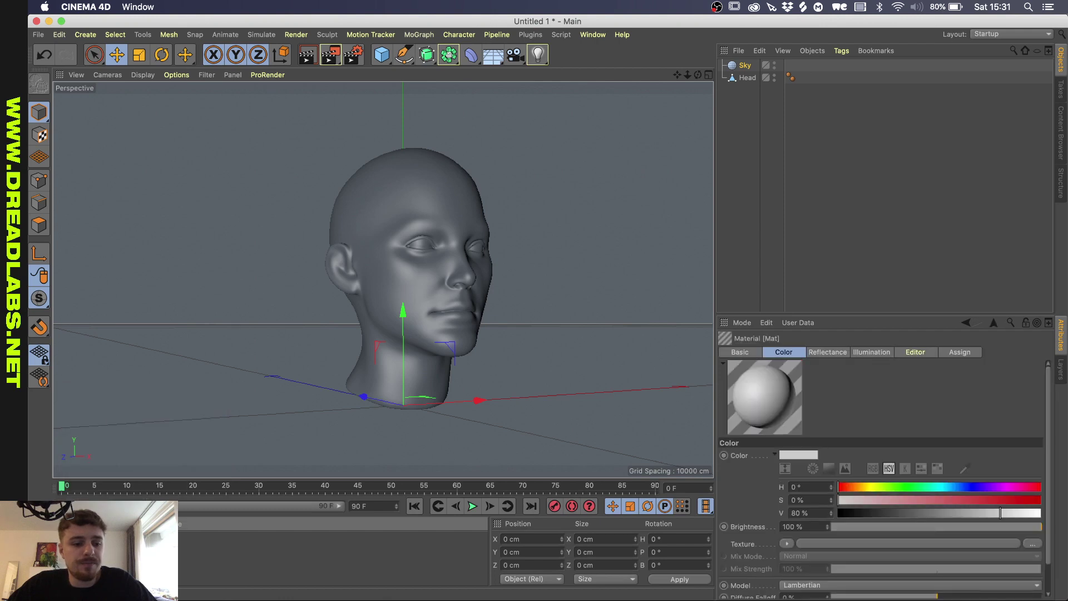
Step: Make the new material luminance-only: Color and Reflectance off, Luminance on
double_click(47, 548)
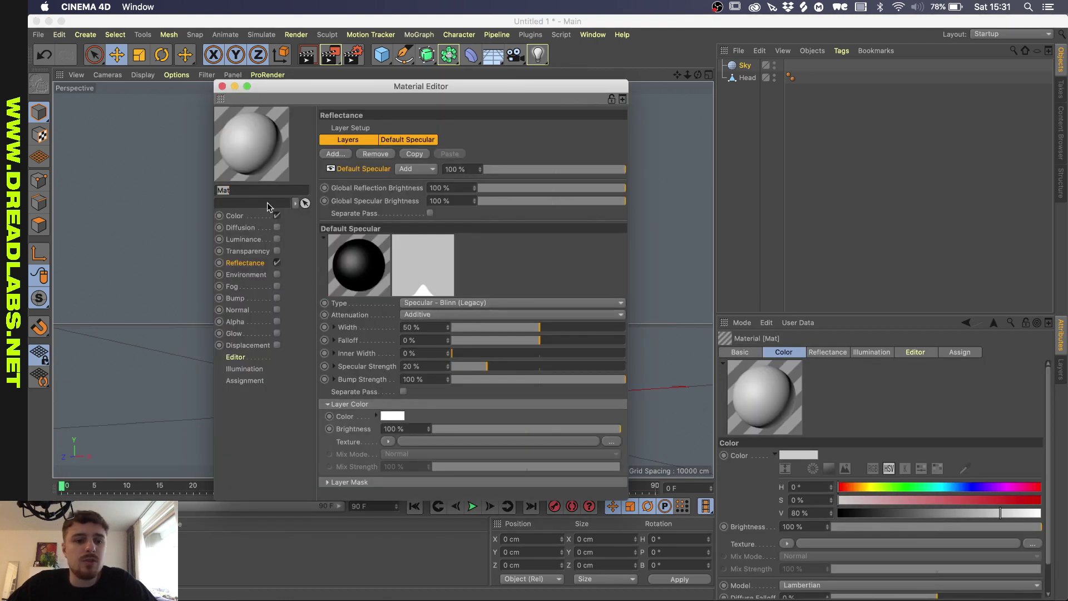
left_click(277, 215)
left_click(277, 262)
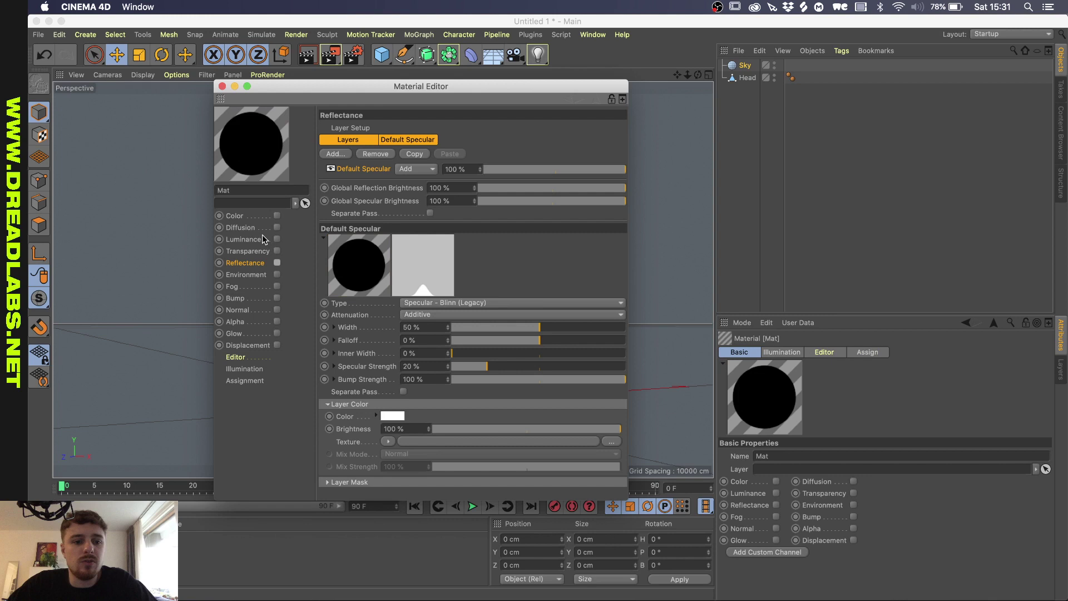
left_click(260, 239)
left_click(277, 239)
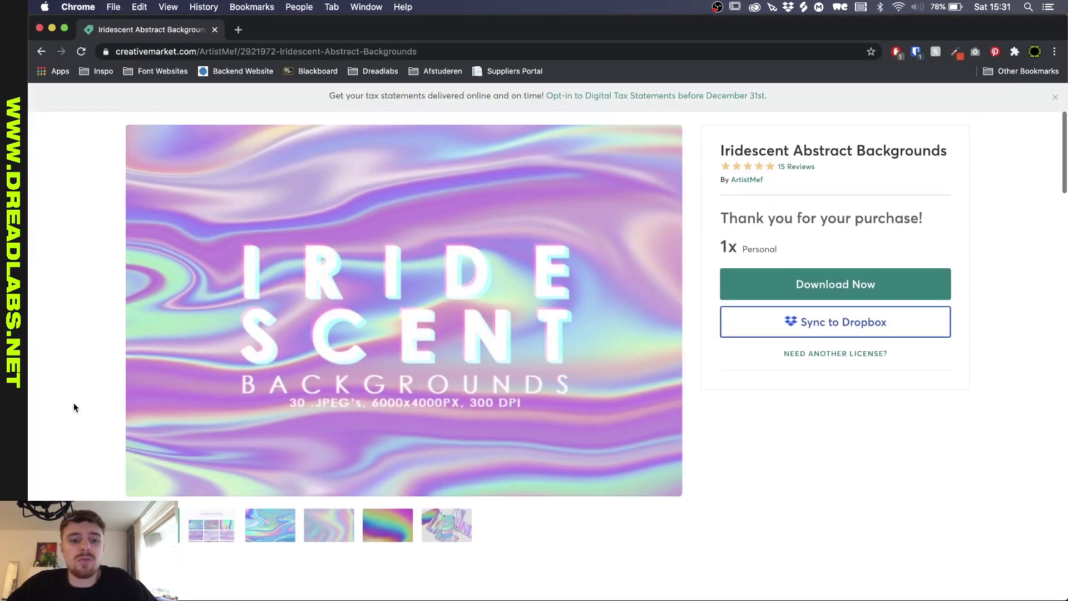
Step: Browse the four Iridescent Abstract Backgrounds preview images, ending on the rainbow gradient
left_click(196, 526)
left_click(271, 532)
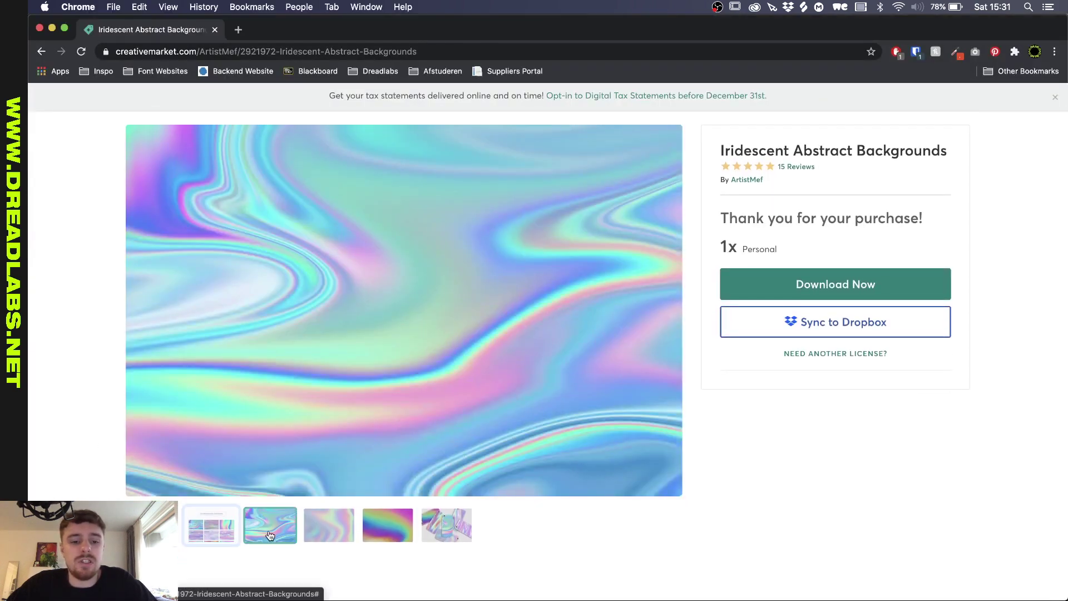
left_click(334, 525)
left_click(389, 525)
scroll(395, 525, "up", 2)
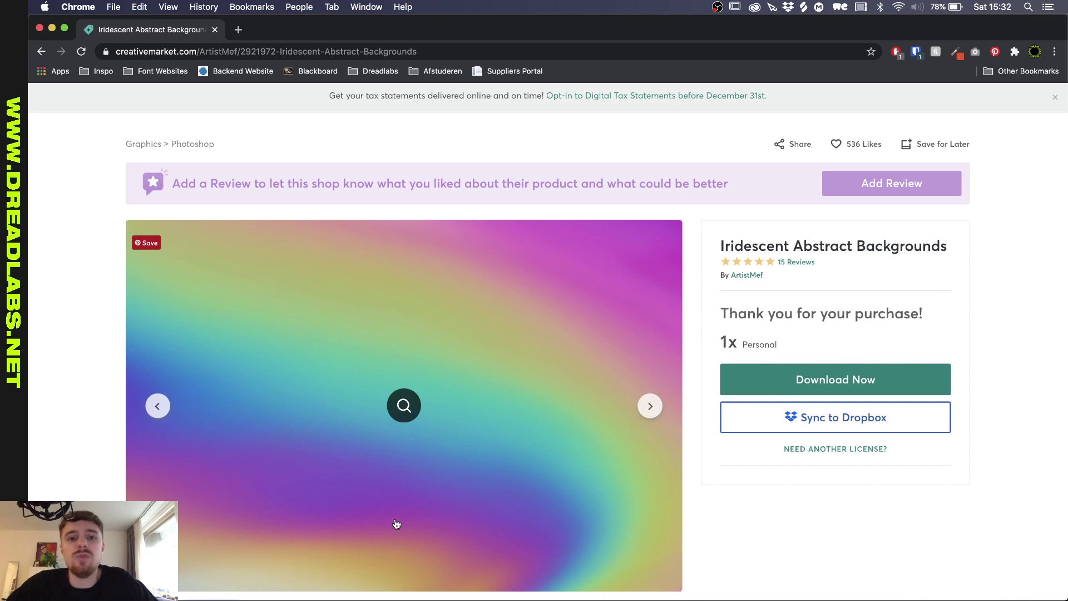
scroll(396, 523, "down", 3)
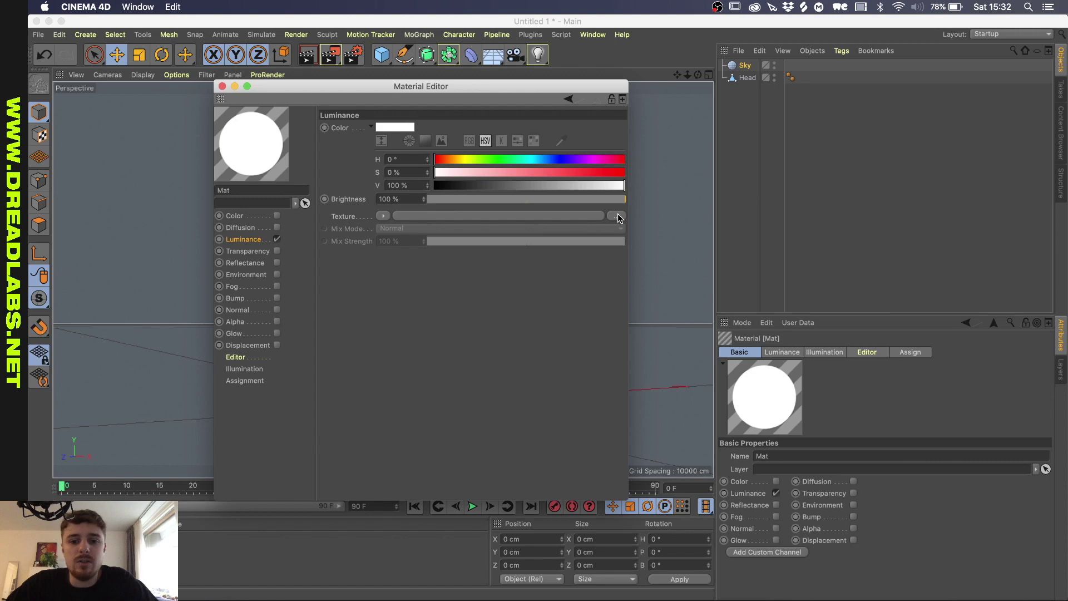
Step: Load iridescent image 2.jpg as the luminance texture without copying it into the project
left_click(618, 213)
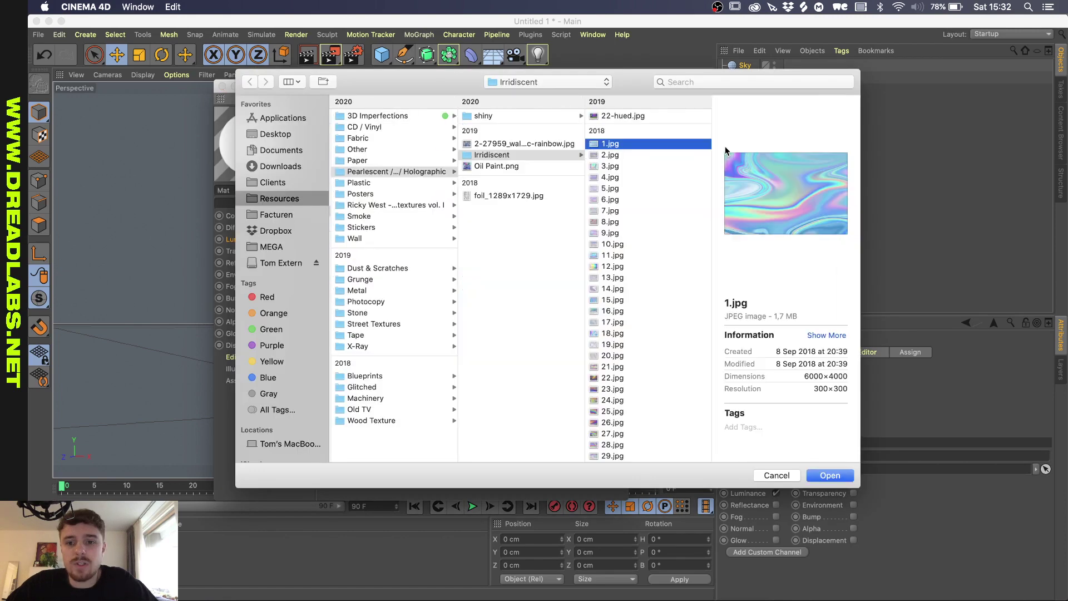
key("space")
key("Down")
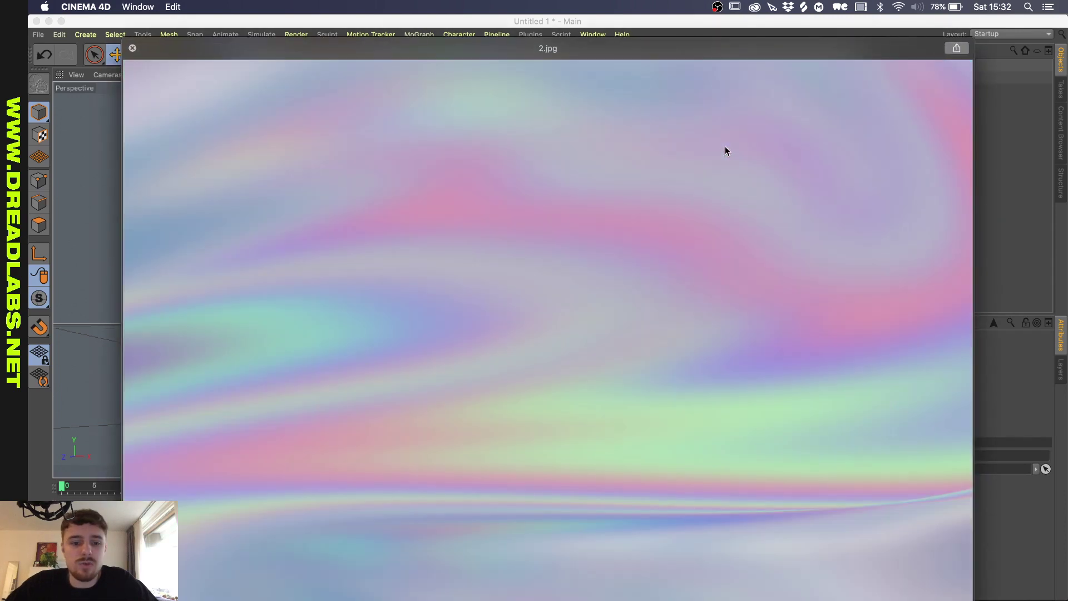
key("Down")
key("Up")
key("space")
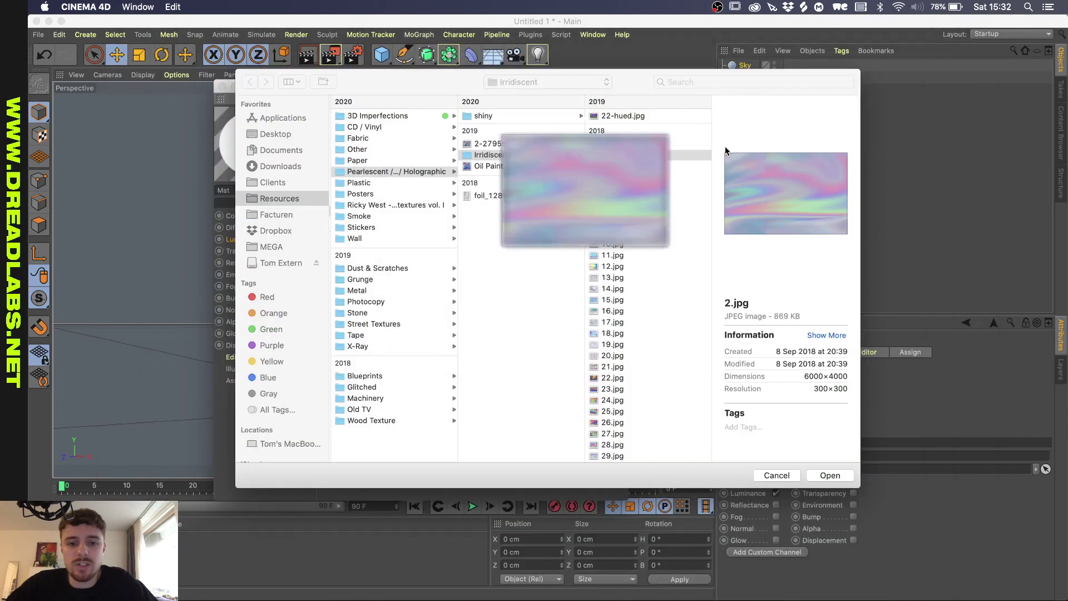
left_click(828, 475)
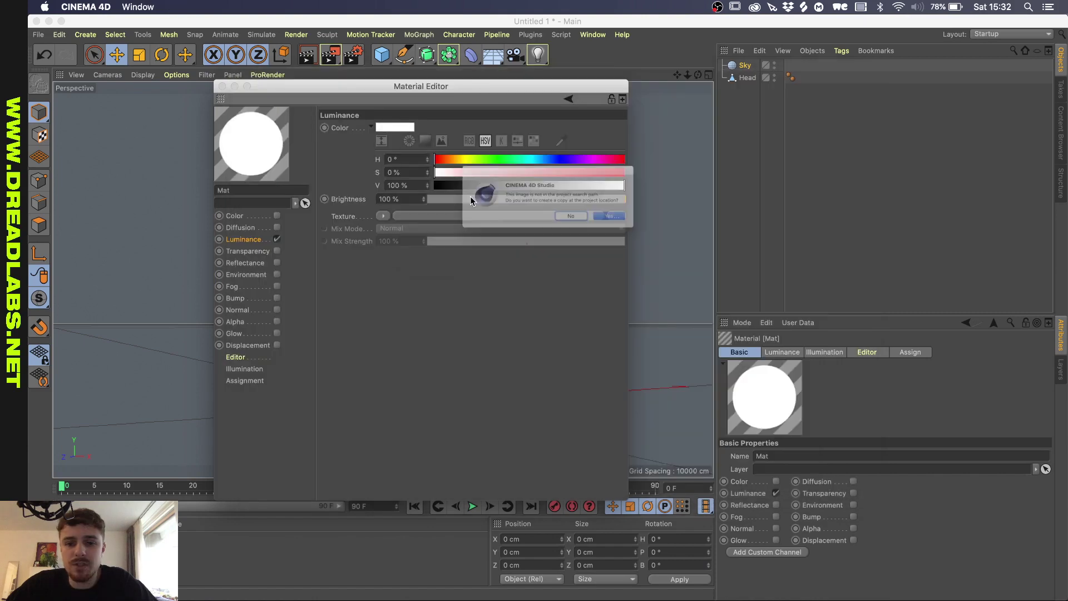
left_click(583, 225)
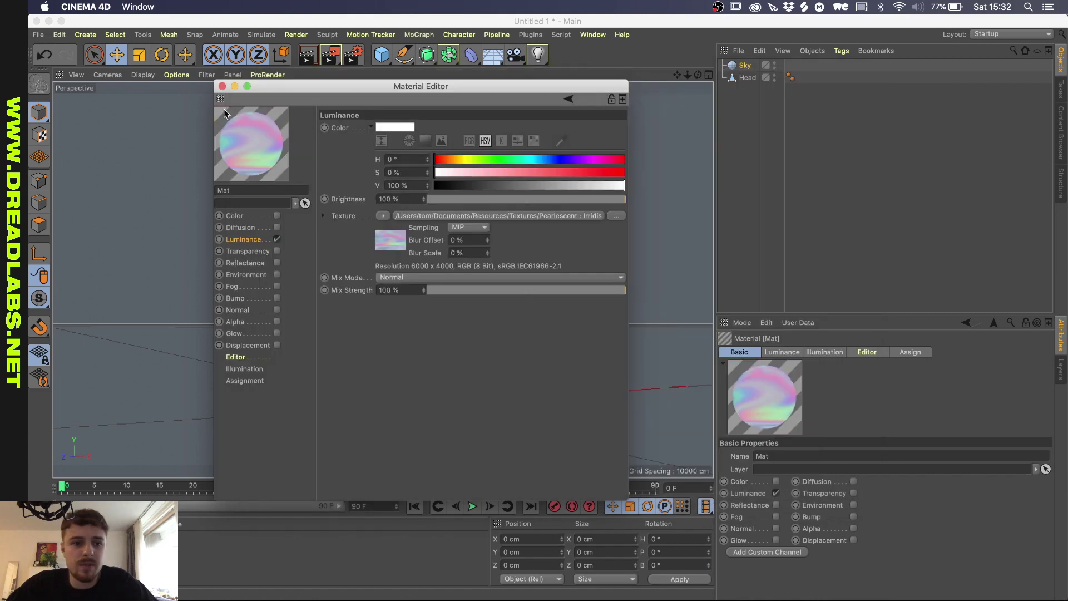
Step: Apply the luminance material to the Sky object, then select the Head
left_click(222, 87)
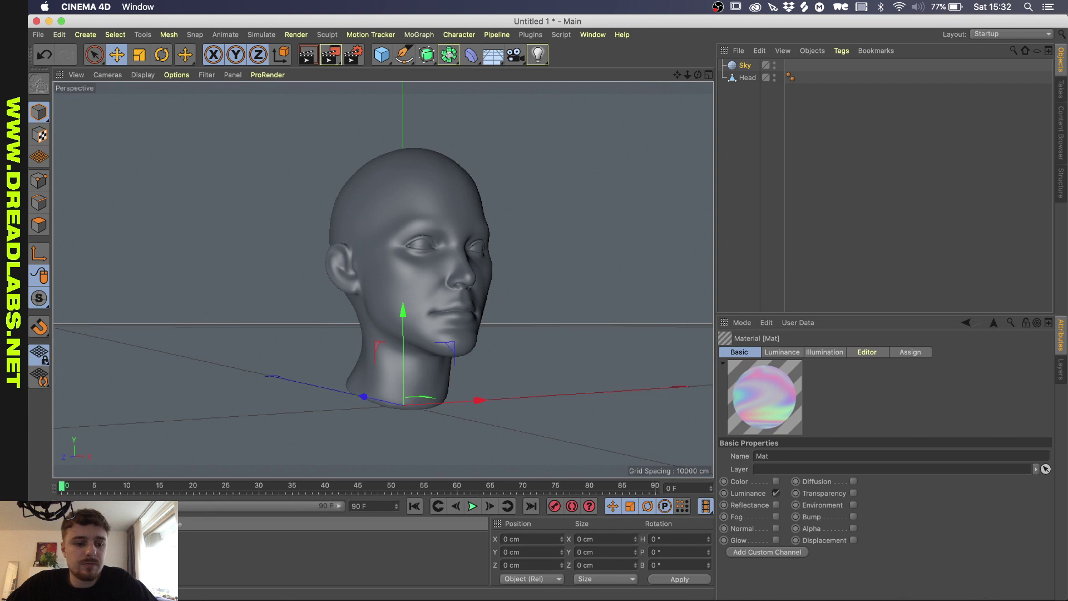
left_click_drag(722, 17, 745, 66)
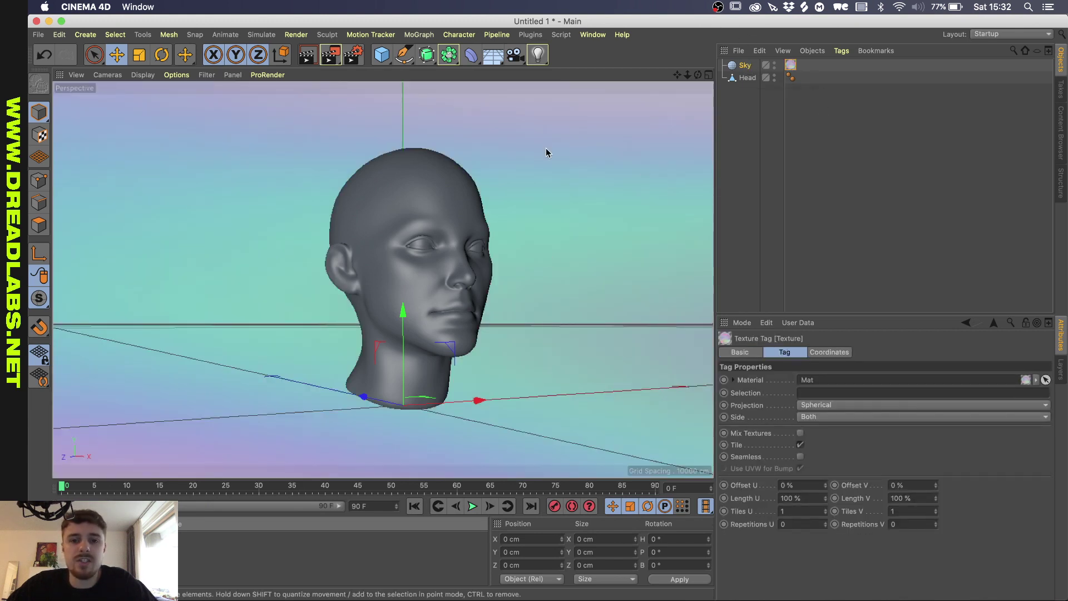
left_click(750, 78)
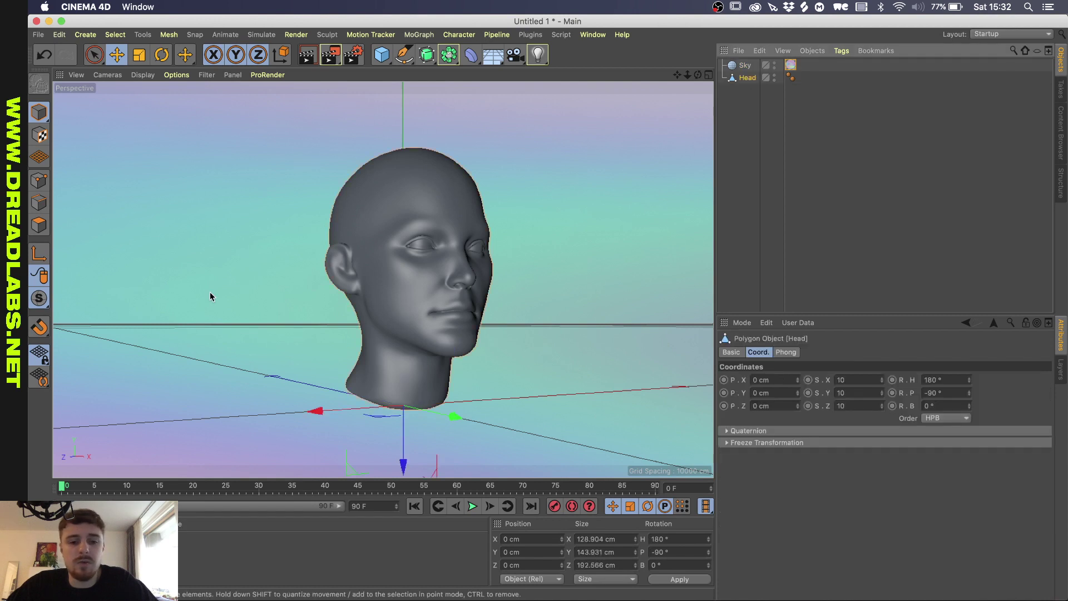
Step: Create a new material whose default specular is replaced by a single GGX reflection layer
left_click(42, 523)
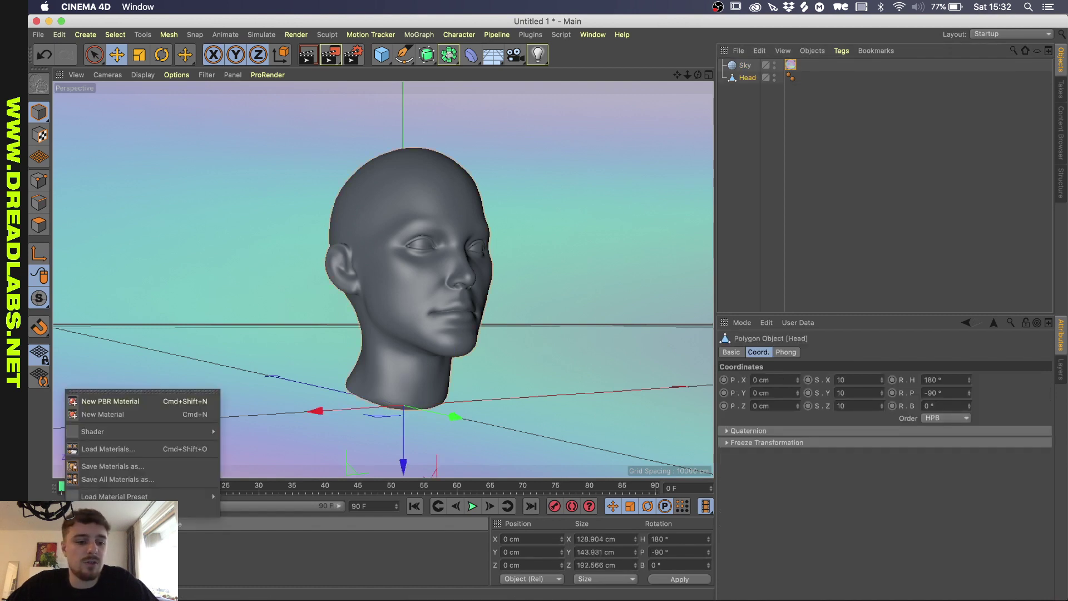
left_click(111, 413)
left_click(245, 262)
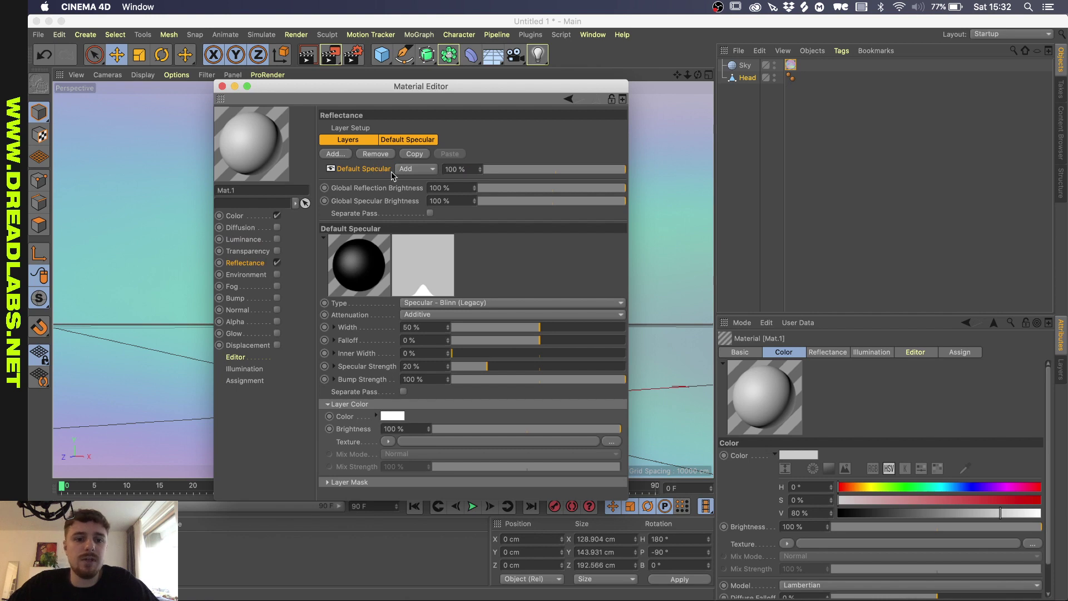
left_click(374, 154)
left_click(339, 156)
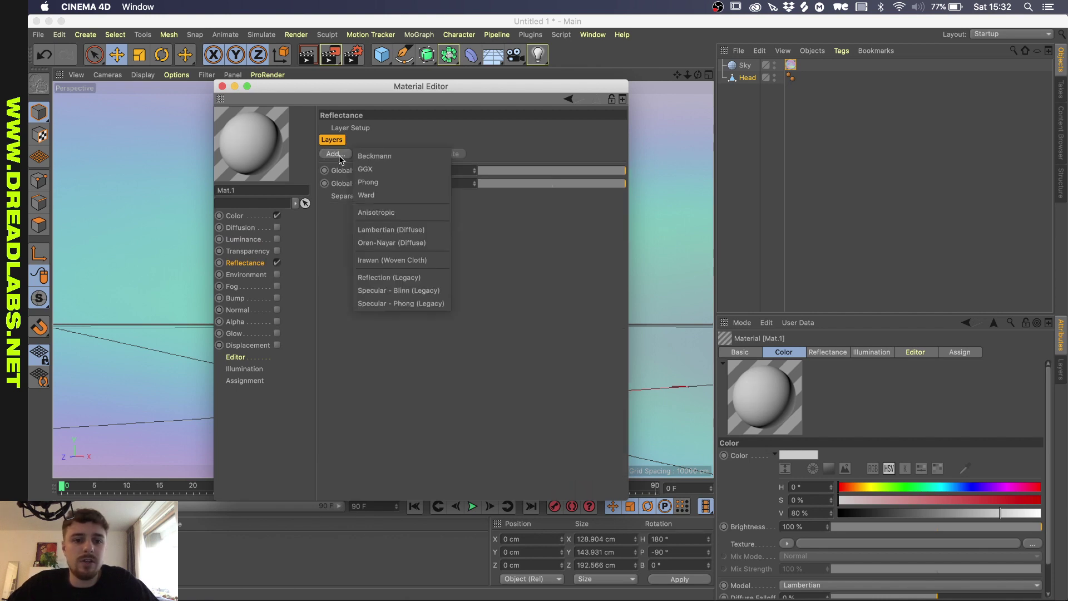
left_click(367, 169)
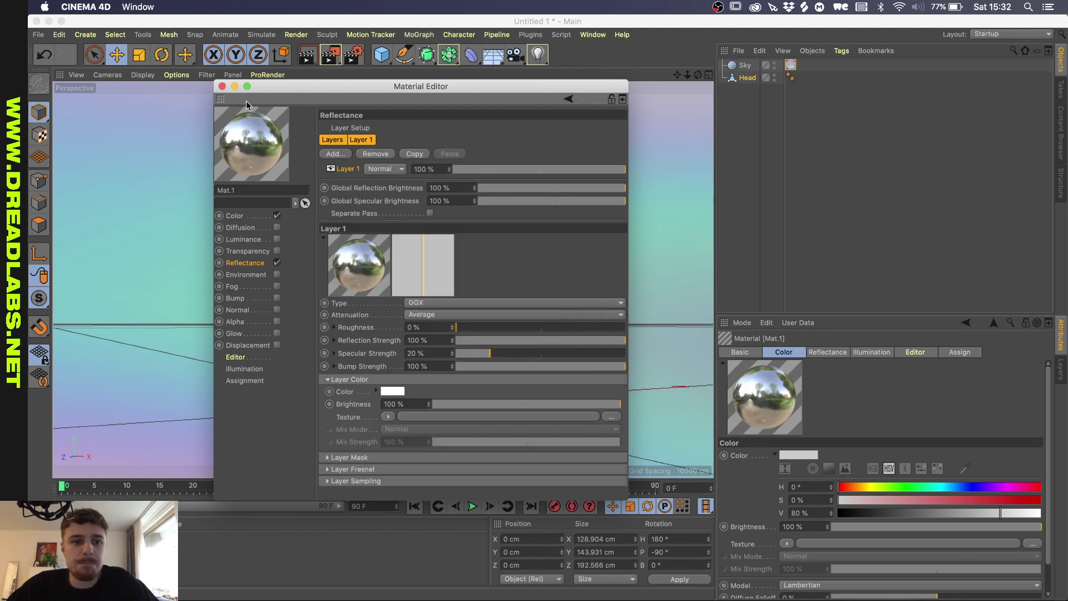
Step: Apply the new GGX reflective material to the Head
left_click_drag(406, 88, 641, 105)
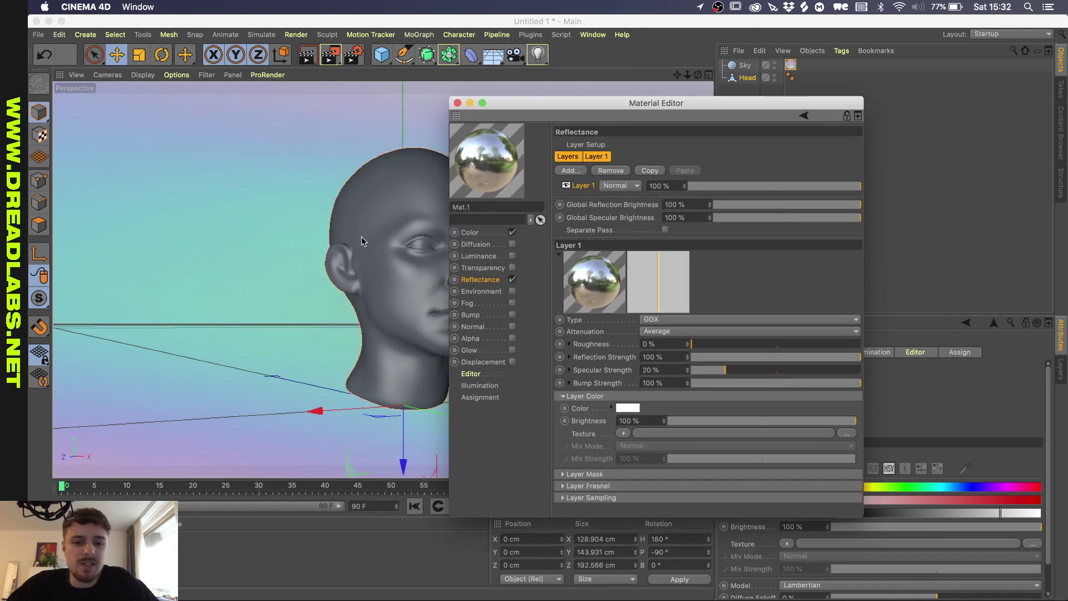
left_click_drag(486, 160, 335, 246)
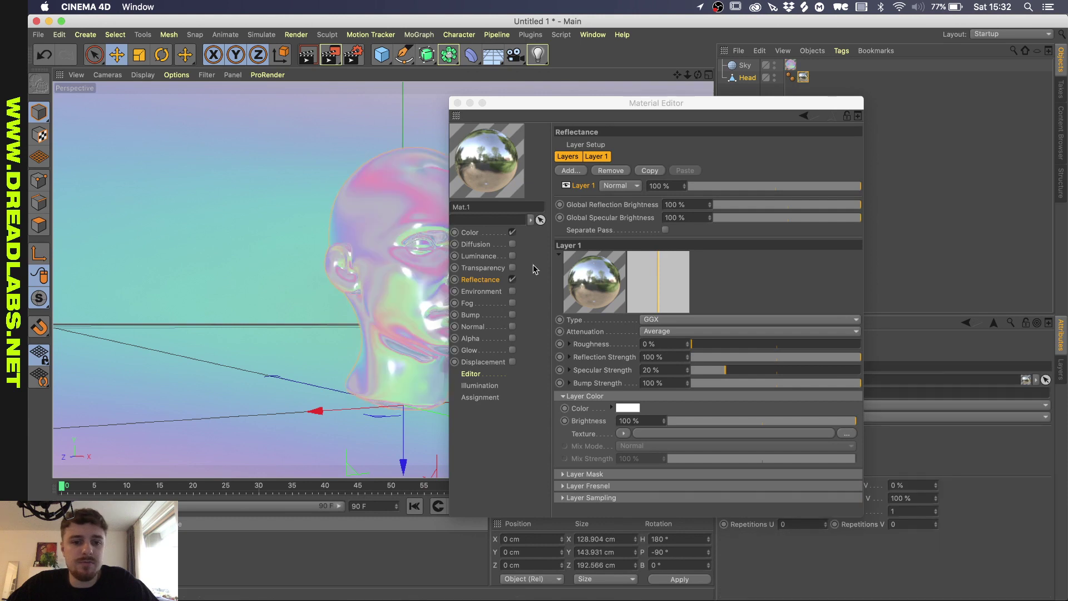
left_click(457, 103)
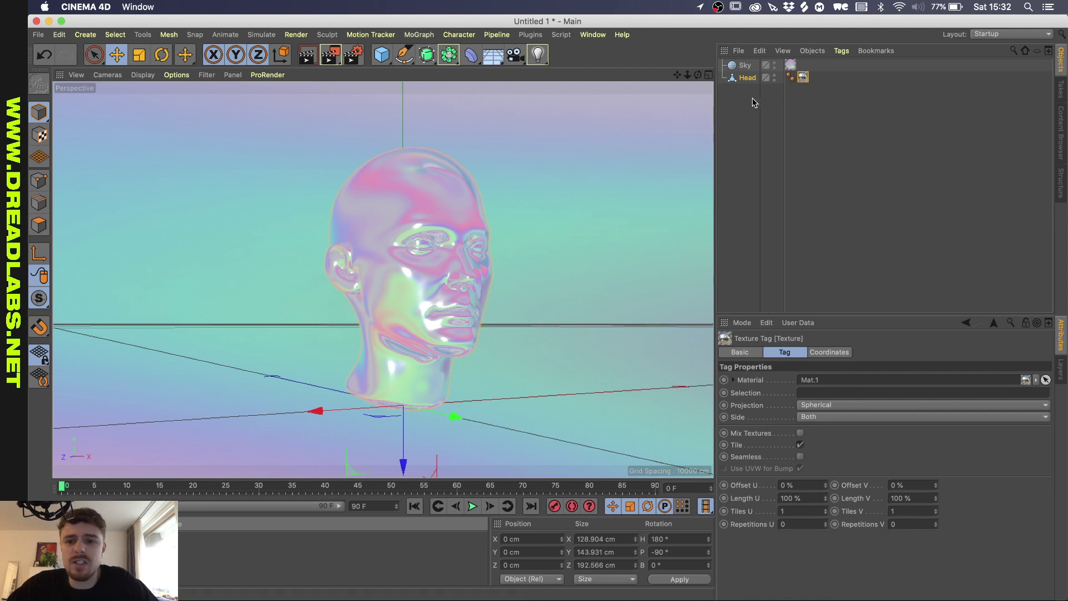
Step: Add a Compositing tag to the Sky and turn off Seen by Camera
left_click(308, 58)
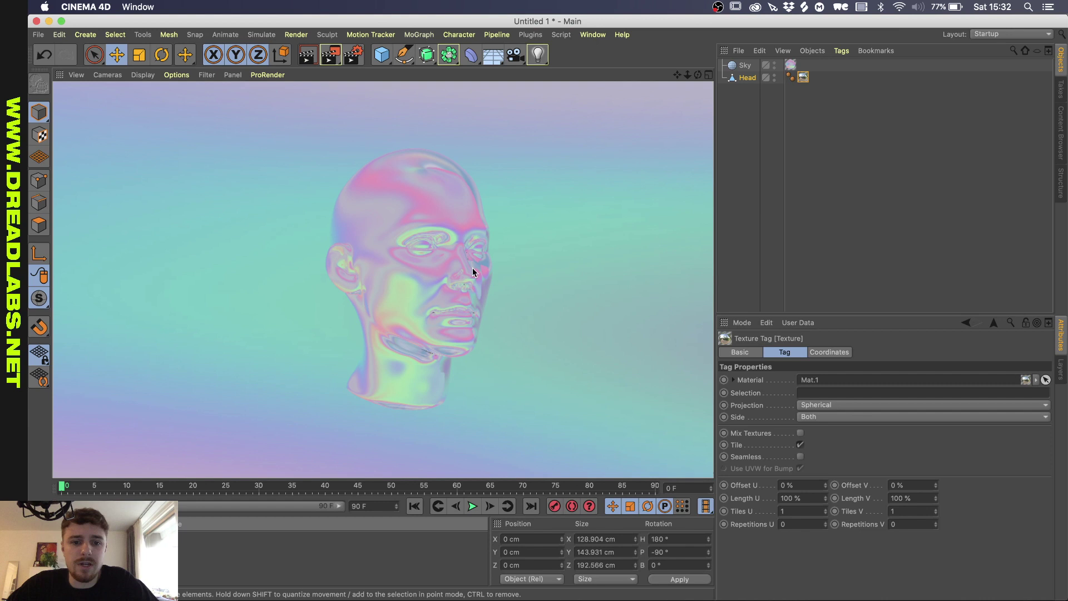
left_click(745, 66)
right_click(748, 68)
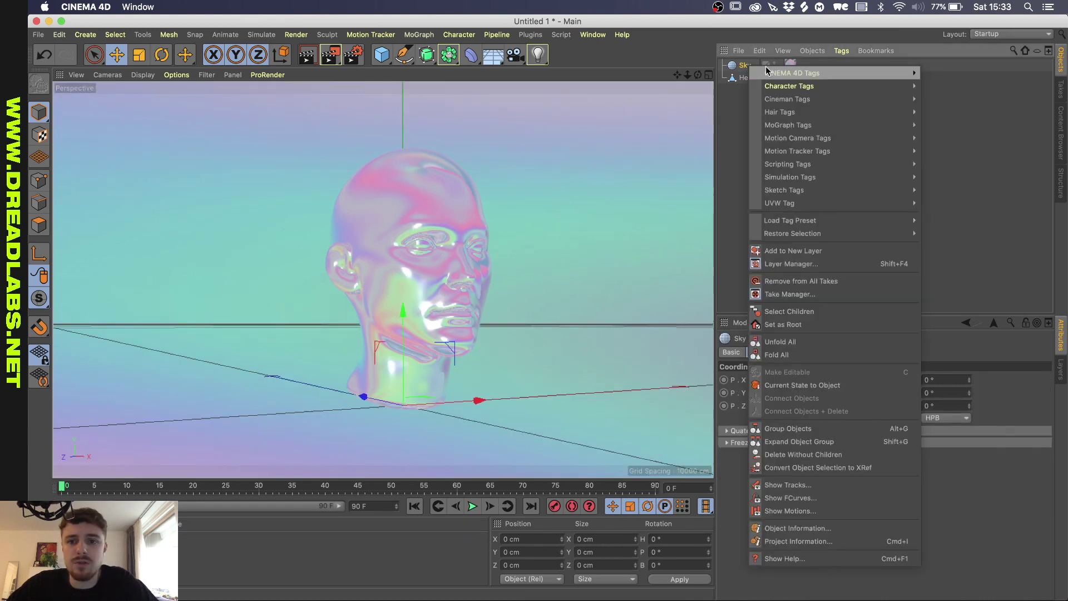
mouse_move(775, 73)
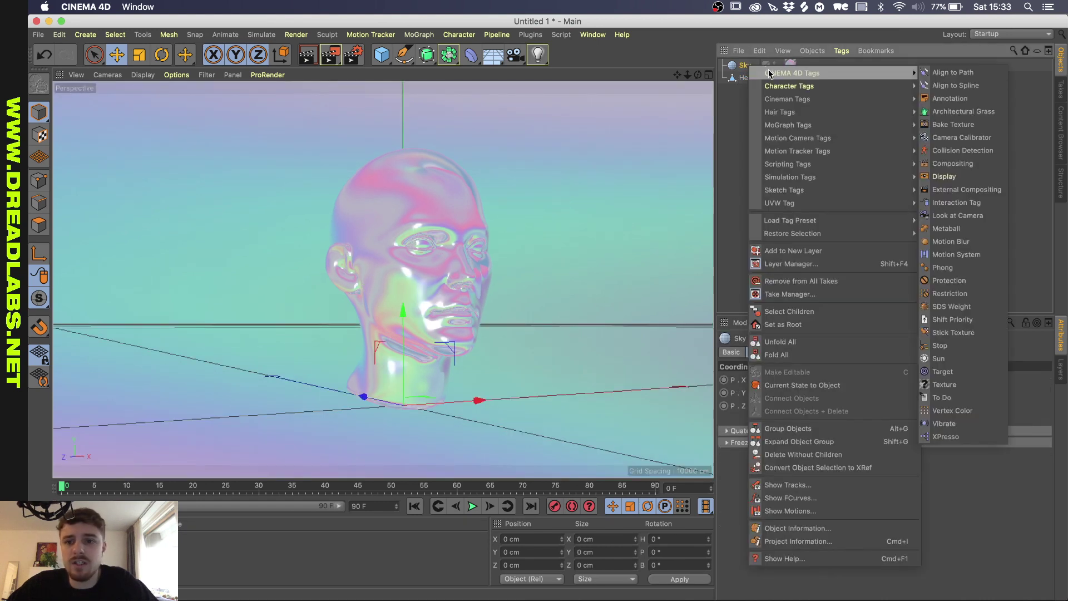
left_click(941, 163)
left_click(794, 418)
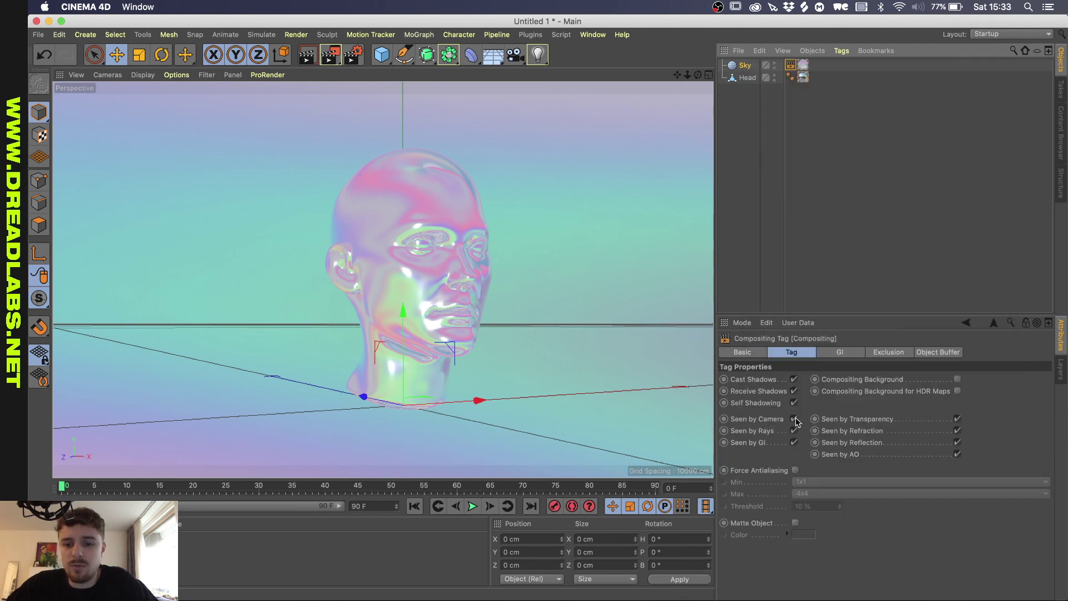
Step: Render the scene to the Picture Viewer and reposition the viewer window
left_click(330, 55)
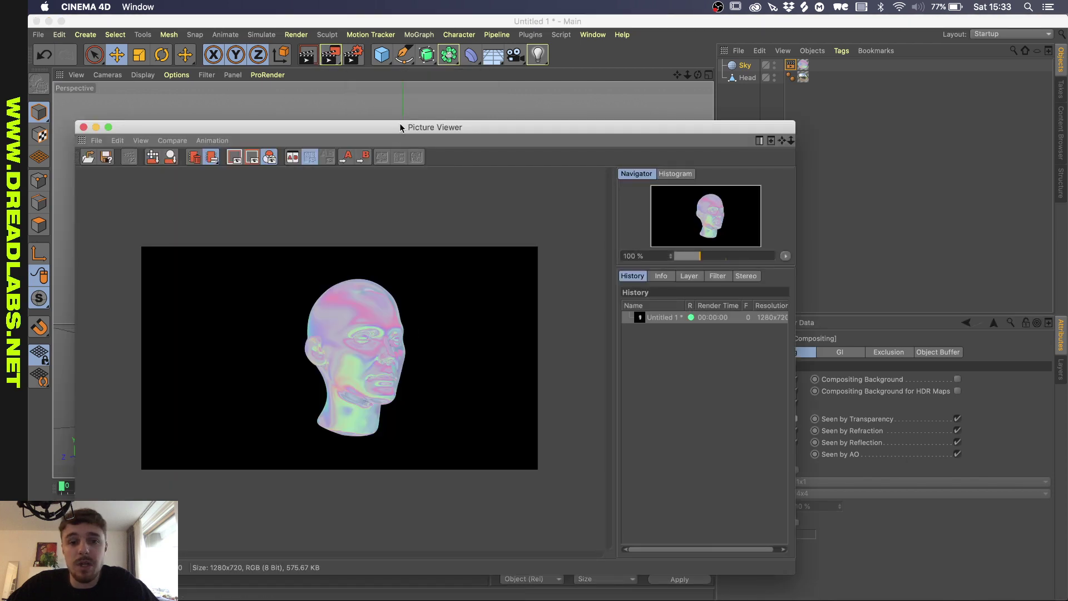
left_click_drag(401, 128, 446, 85)
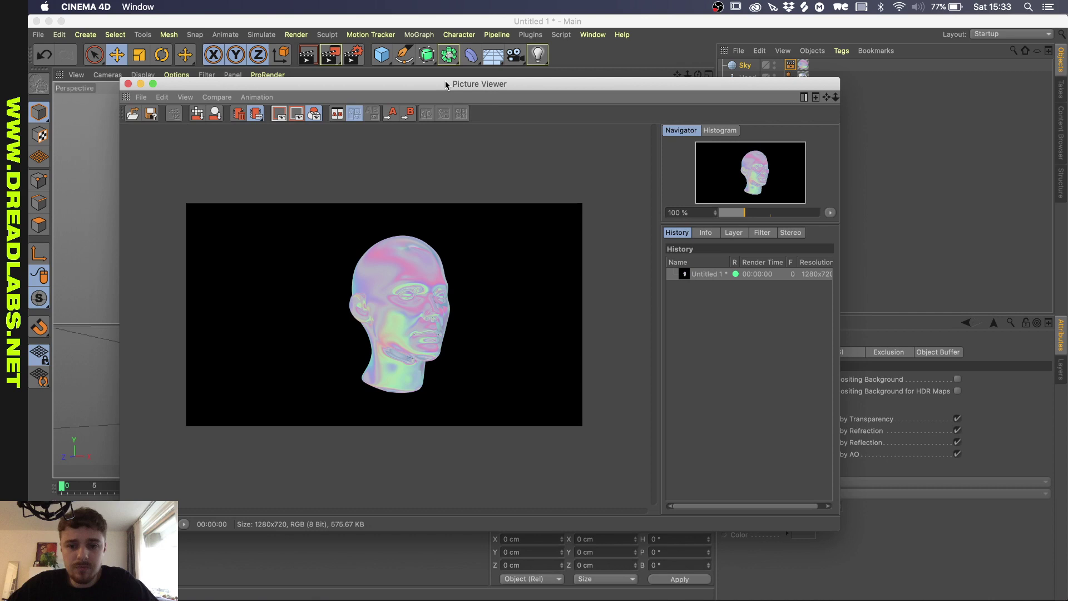